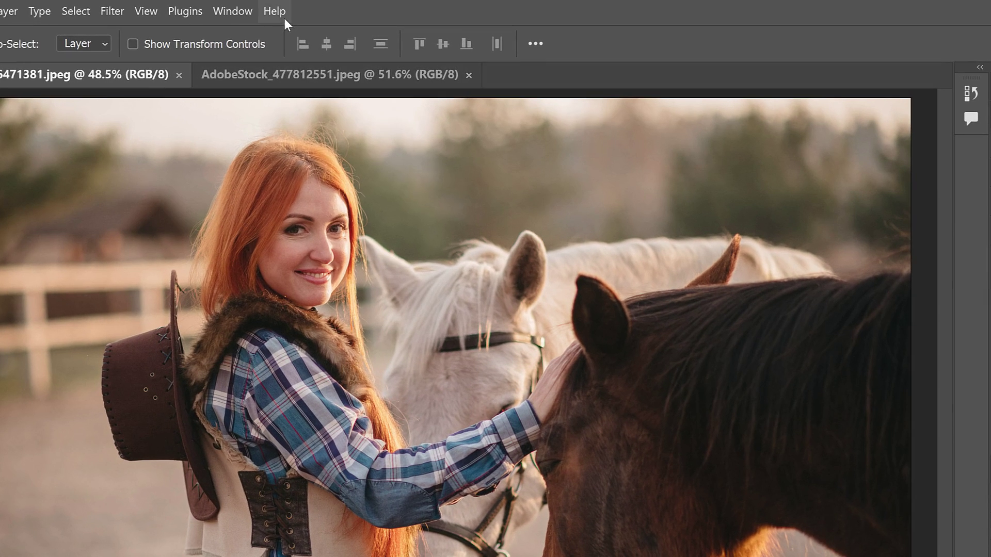
- Check the Photoshop version information from the Help menu, then close it
click(294, 8)
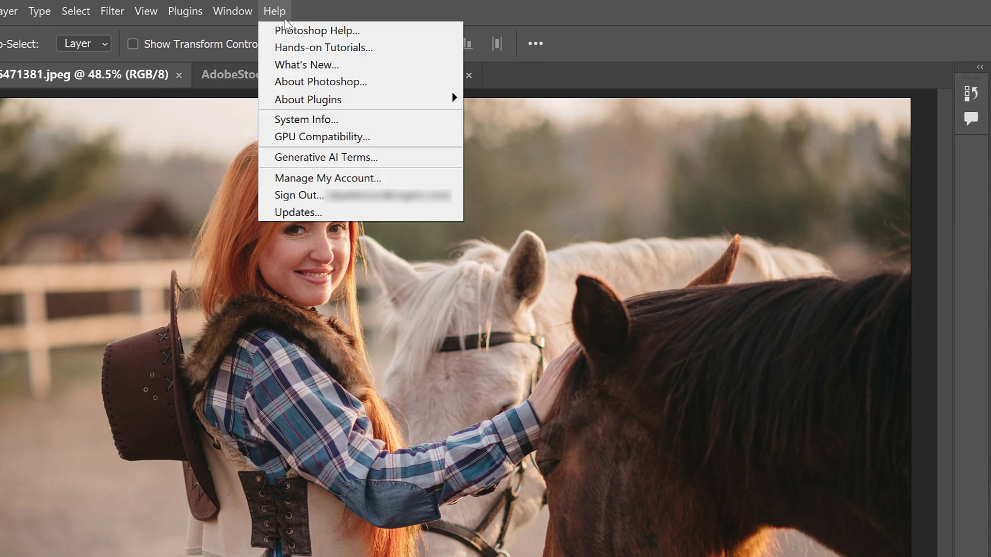
click(376, 83)
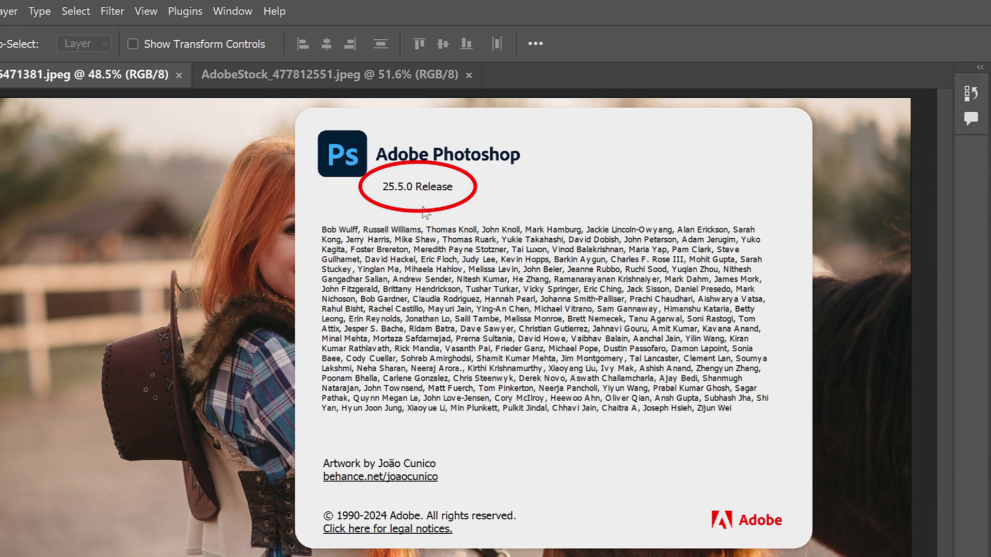
click(437, 209)
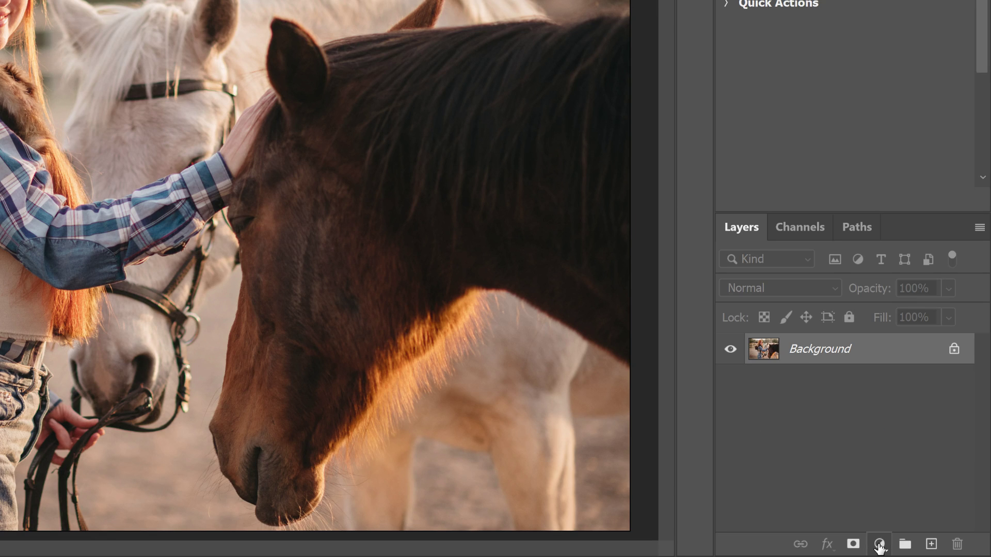
- Add a Brightness/Contrast adjustment layer in Soft Light mode and compare it on and off
click(880, 545)
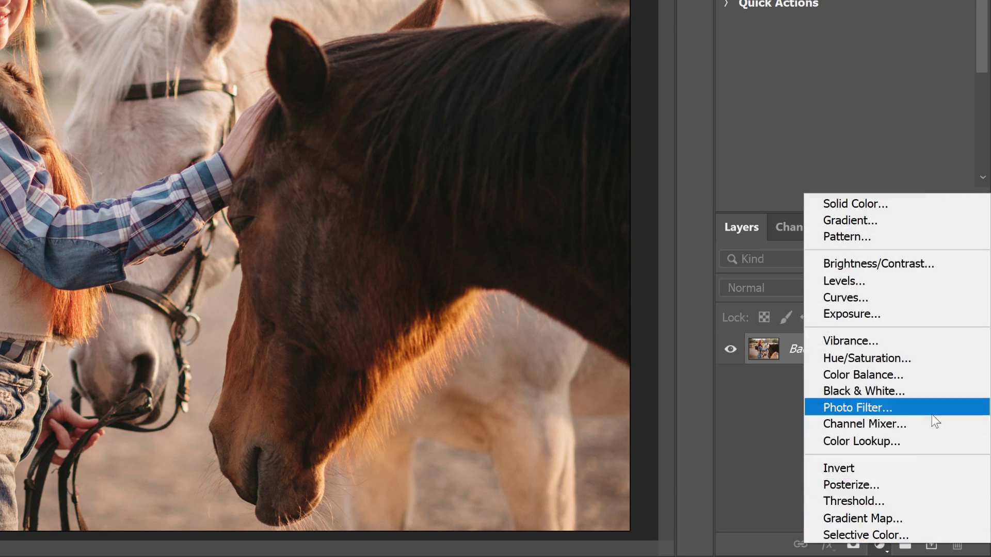
click(947, 264)
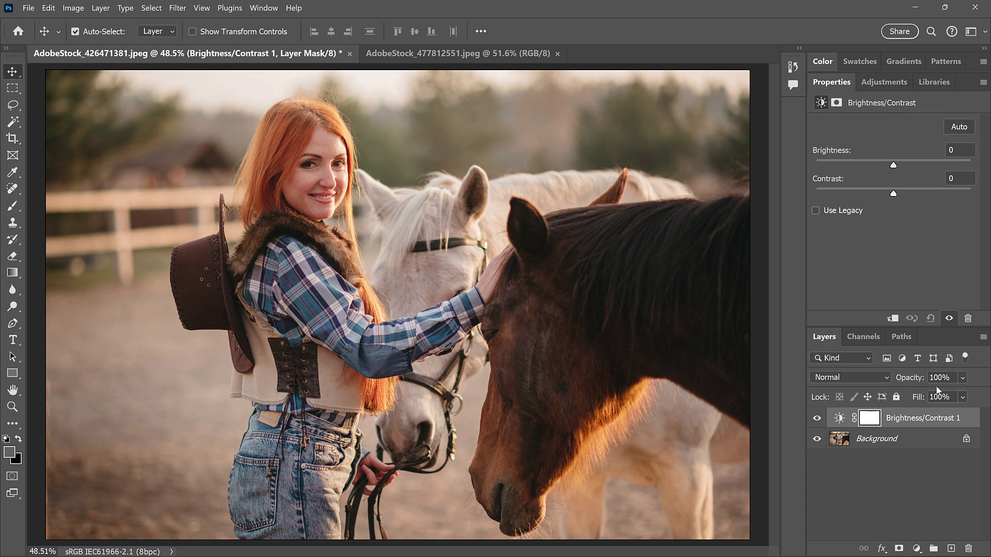
click(856, 378)
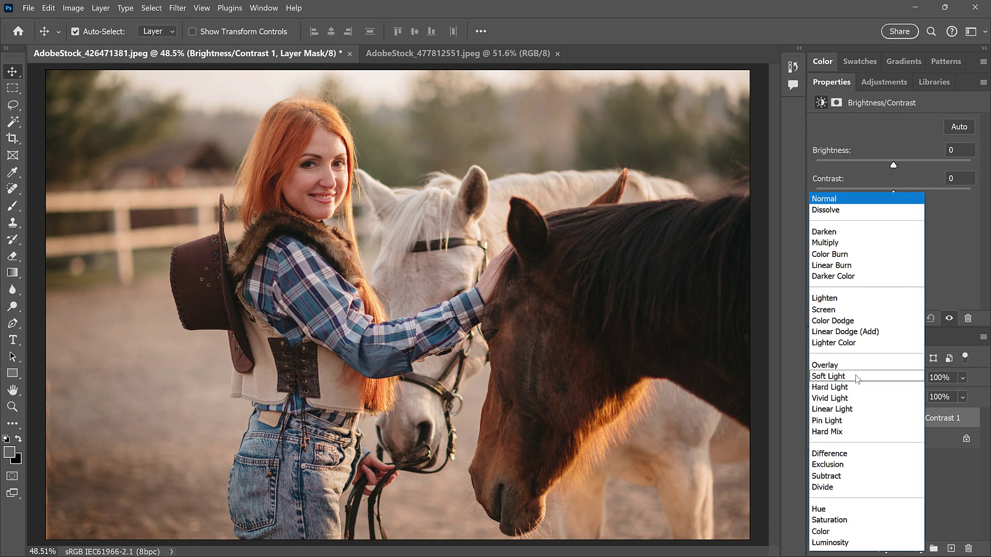
click(855, 377)
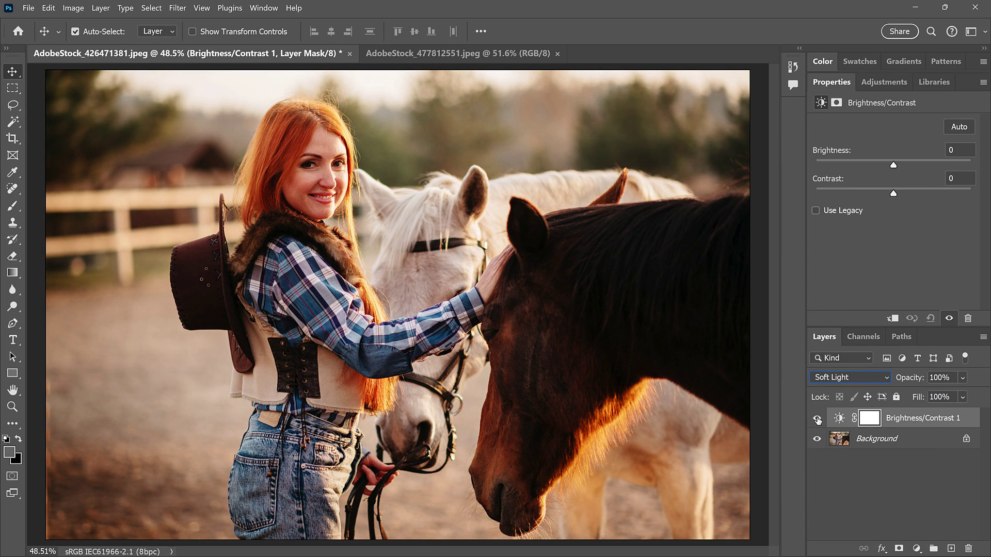
click(816, 419)
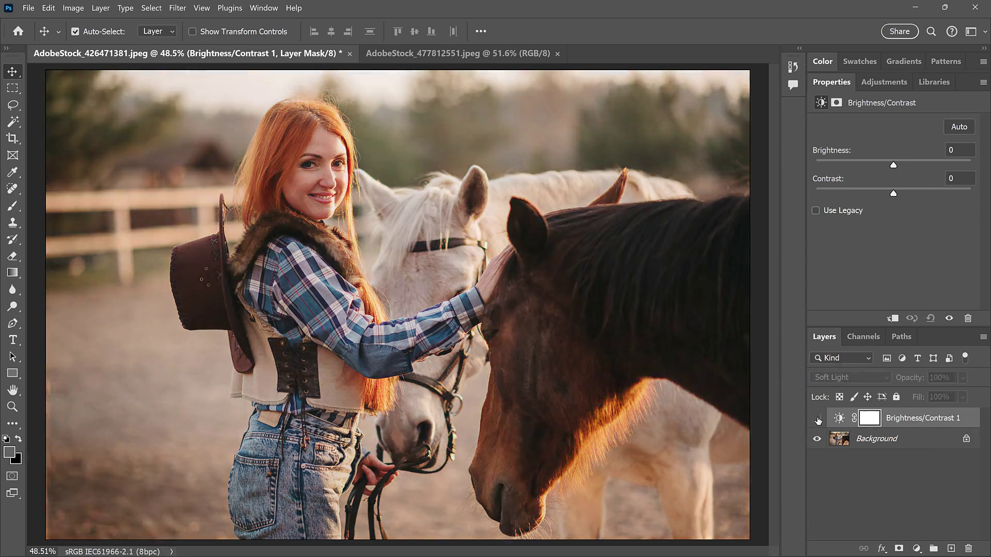
click(817, 419)
click(817, 419)
click(816, 418)
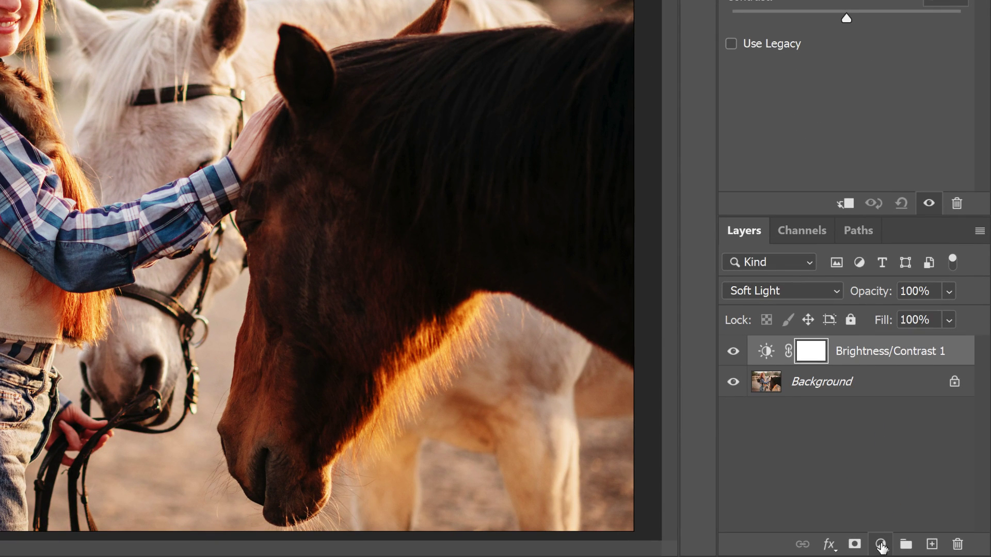
- Add a Hue/Saturation adjustment layer with Saturation -40 in Color blend mode
click(880, 545)
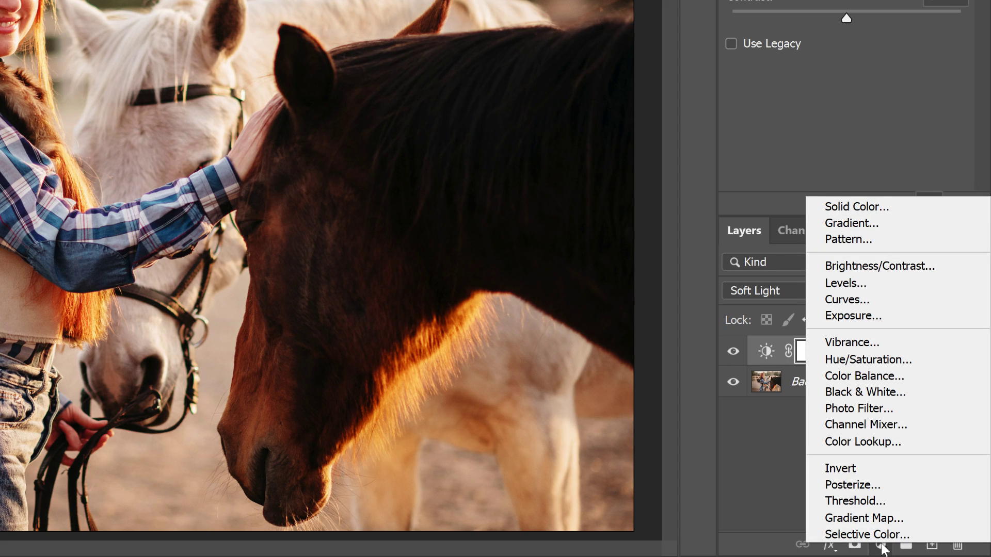
click(924, 358)
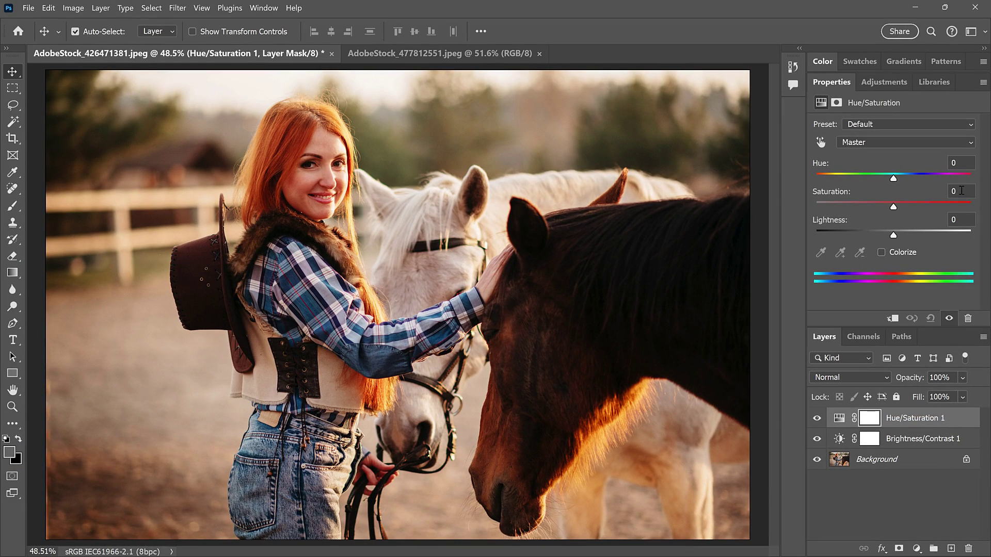
click(961, 191)
text(-40)
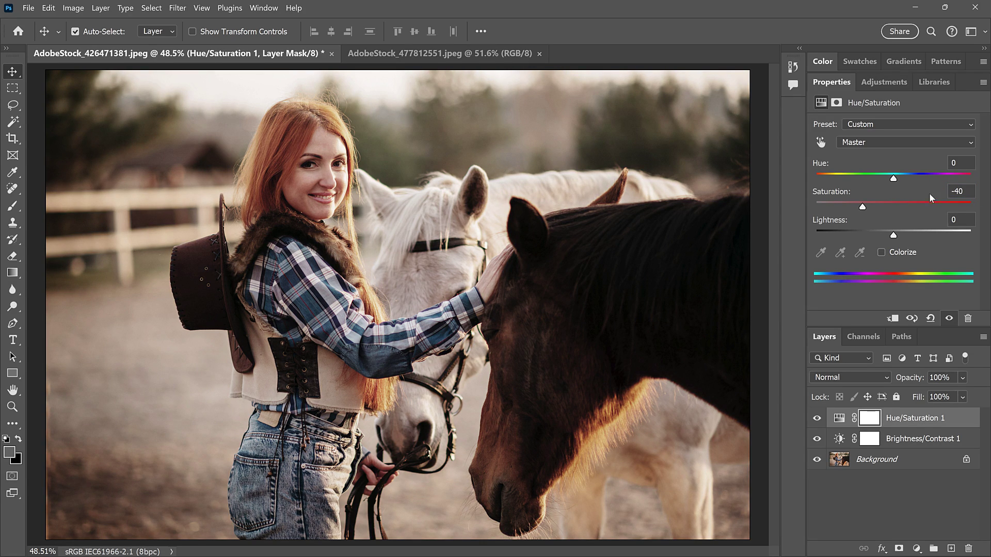
click(854, 380)
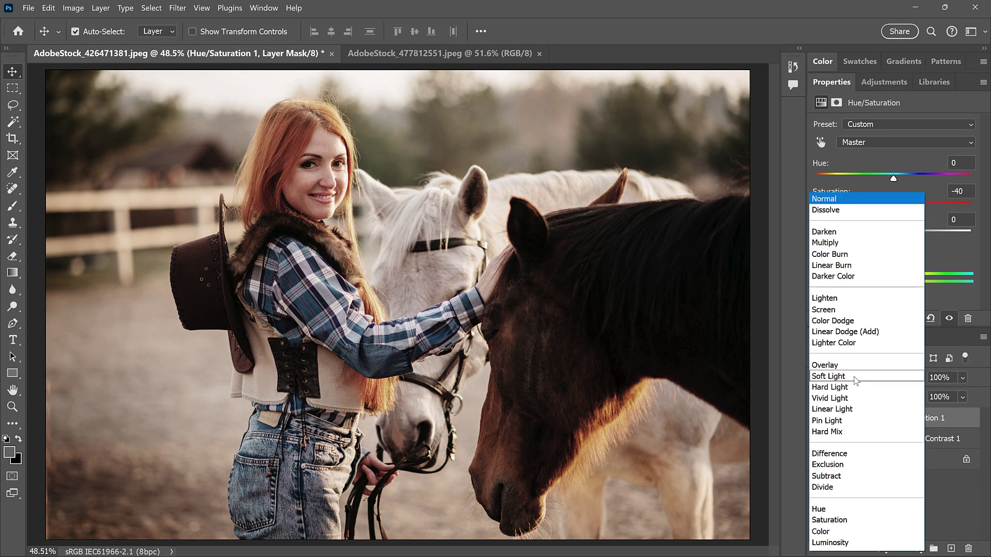
click(851, 532)
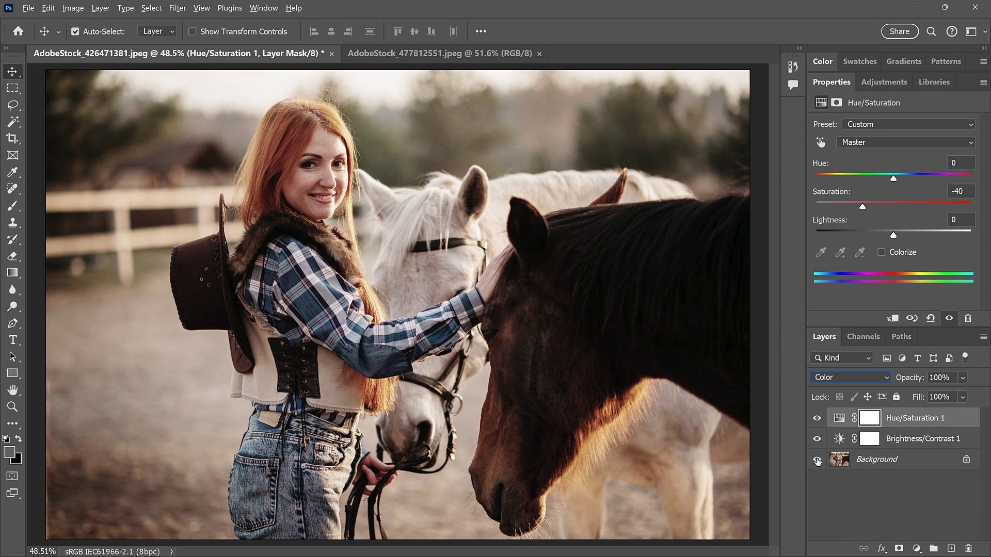
- Compare the original photo against the adjustments by toggling the Background's visibility
alt+click(817, 460)
alt+click(817, 460)
alt+click(816, 459)
alt+click(816, 460)
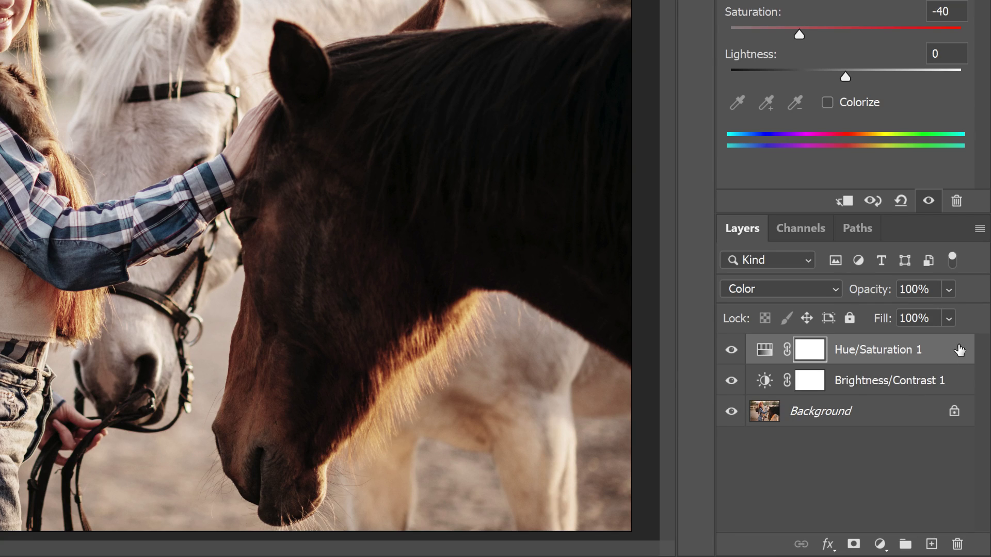
- Shift-select Brightness/Contrast 1 so it and Hue/Saturation 1 are both selected
shift+click(960, 382)
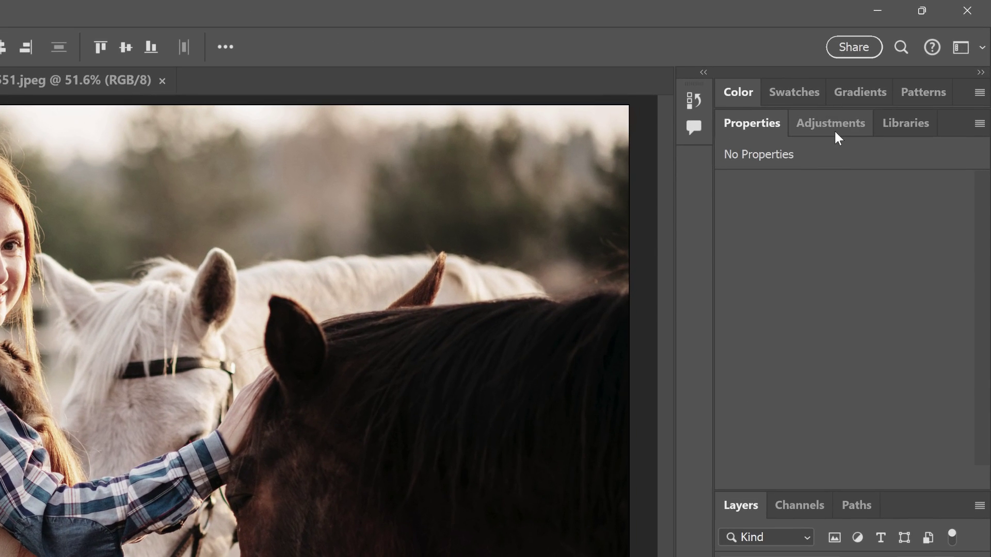
- Show the Adjustments panel and switch it to Modern view
click(835, 132)
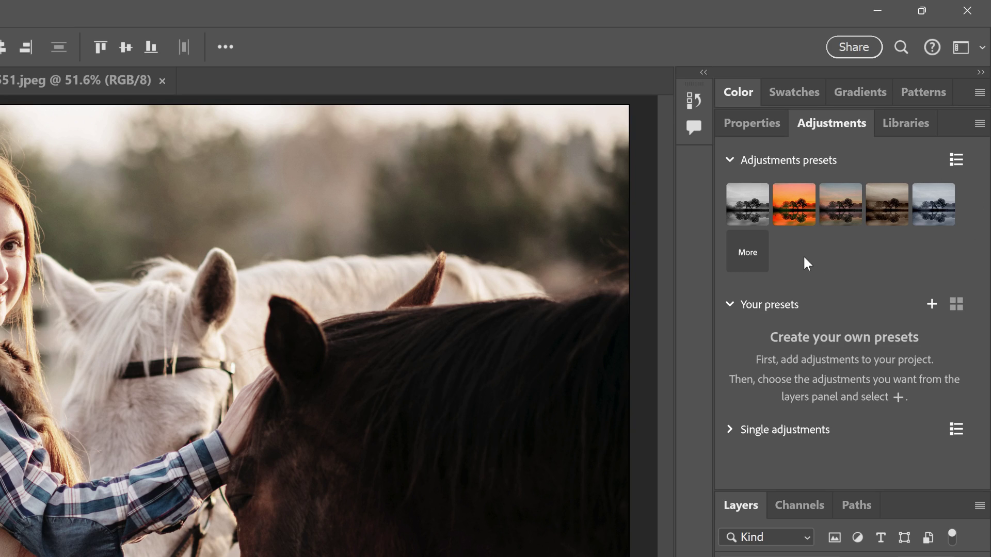
click(978, 125)
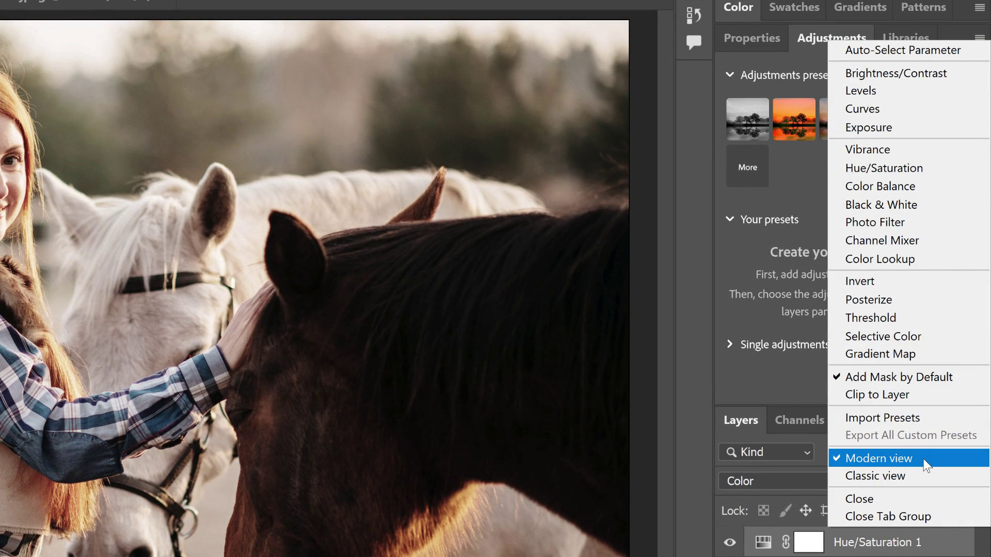
click(920, 459)
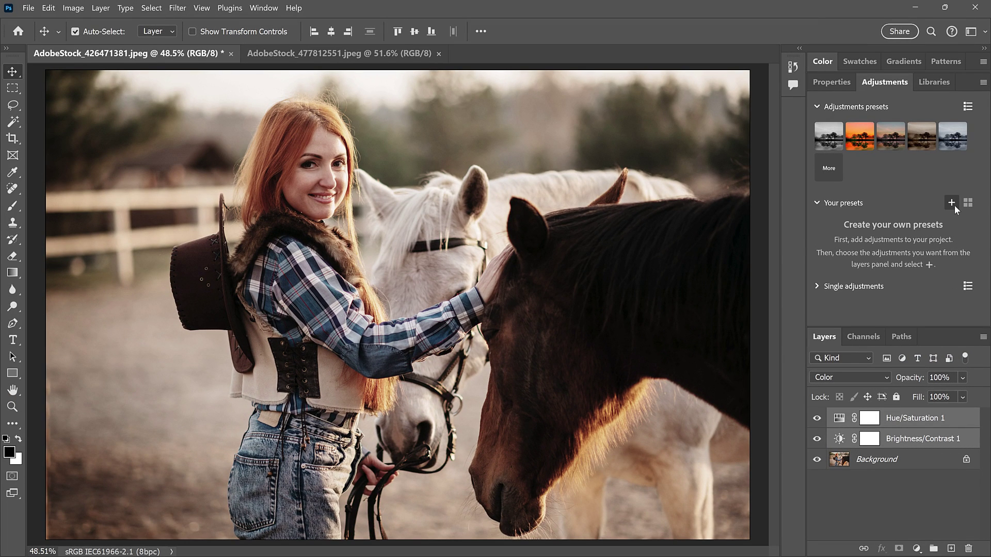
- Create a new adjustment preset named 'Bleach Bypass' and save it
click(953, 205)
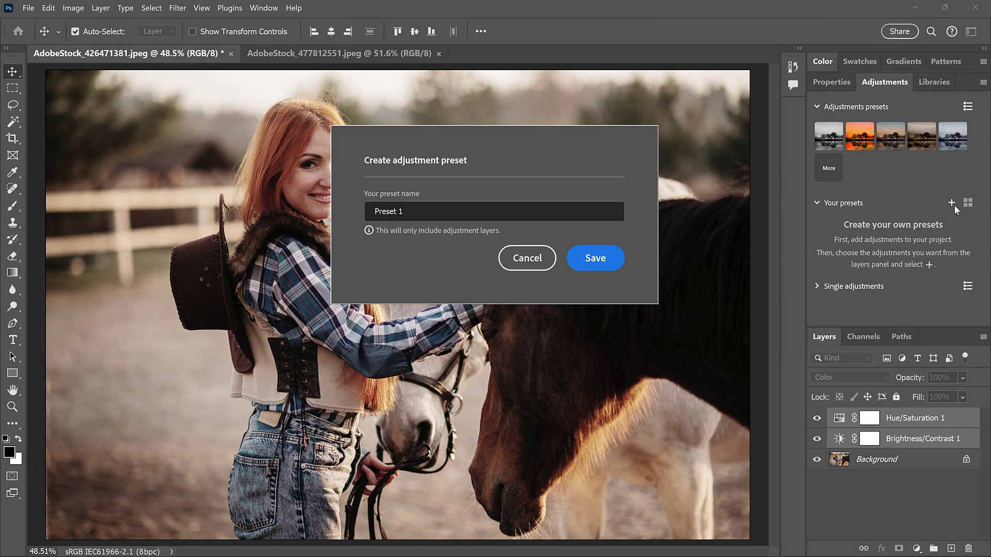
drag(441, 216, 354, 210)
text(Bleach Bypass)
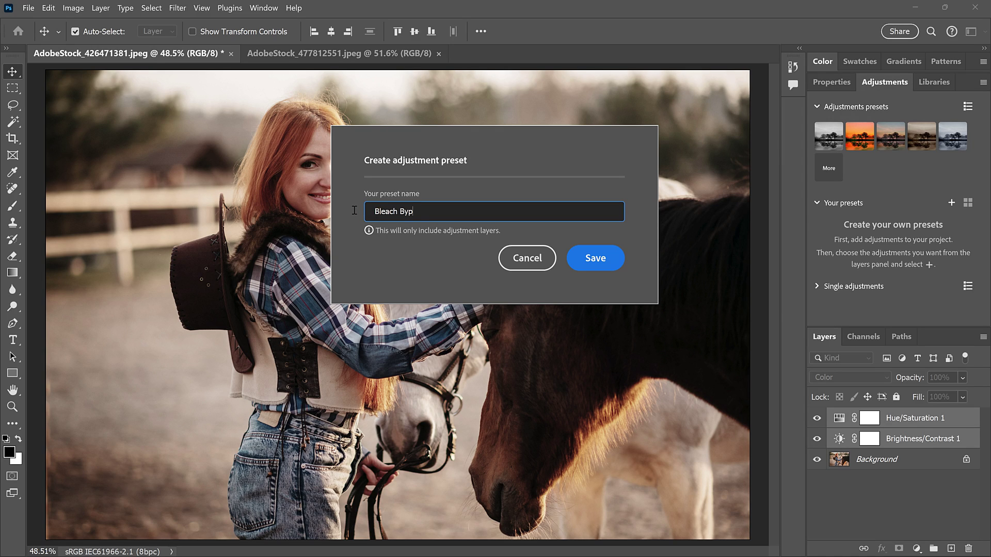
click(609, 264)
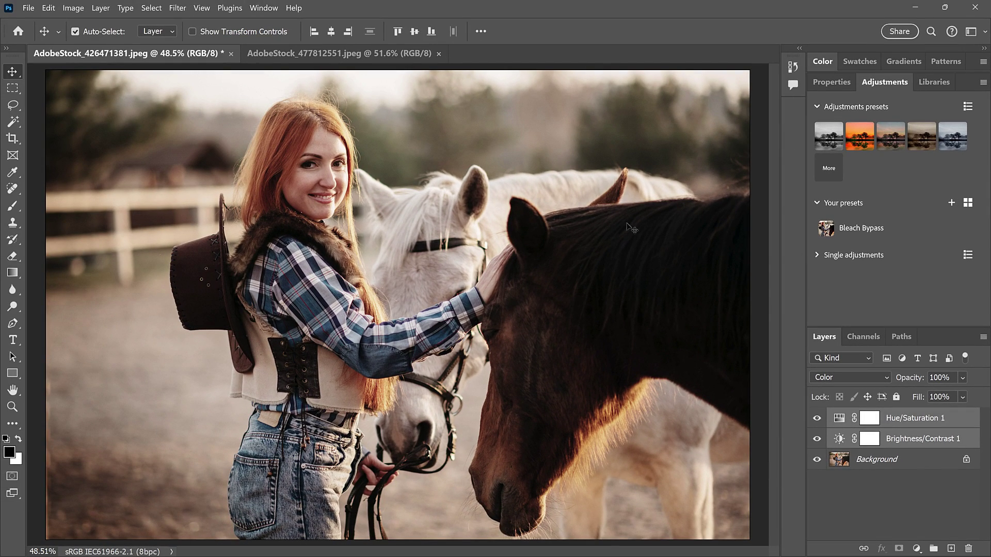
- Apply the Bleach Bypass preset to the AdobeStock_477812551 family photo
click(337, 57)
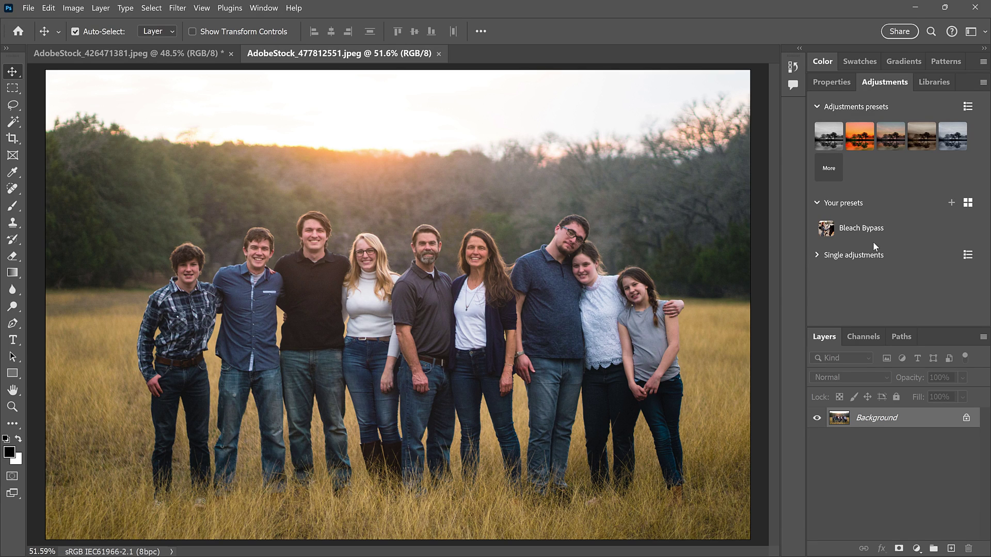
mouse_move(861, 231)
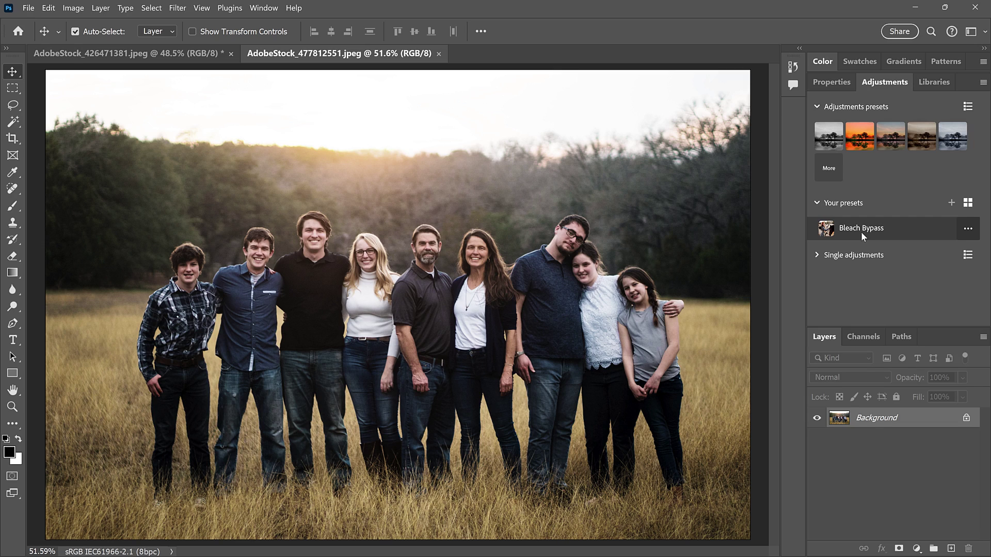
click(860, 231)
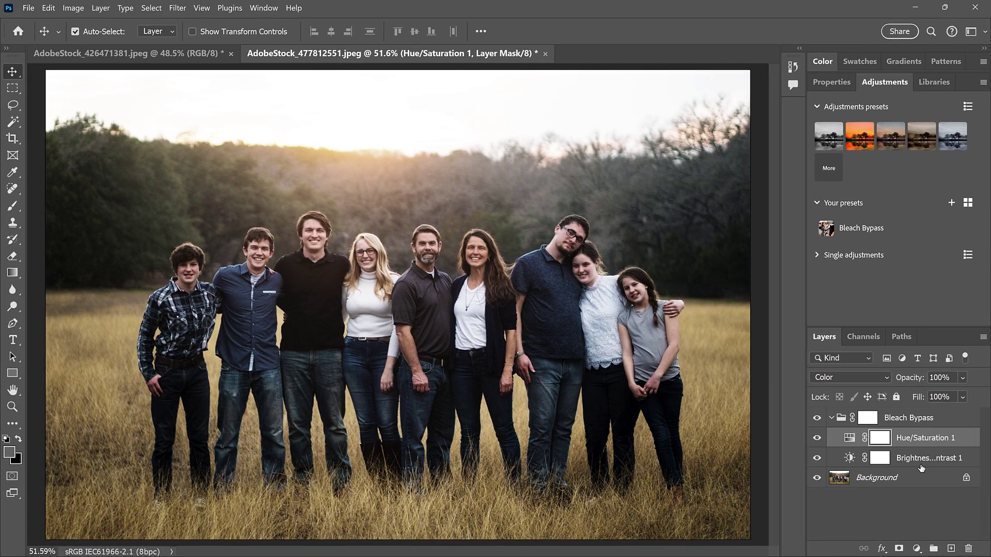
- Compare the family photo with and without the Bleach Bypass group
click(817, 419)
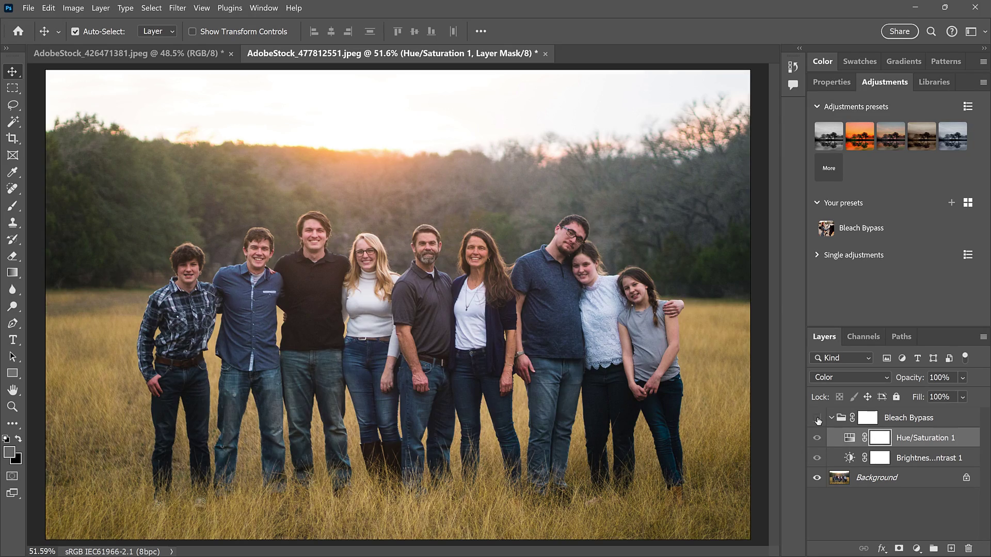
click(816, 419)
click(816, 419)
click(817, 419)
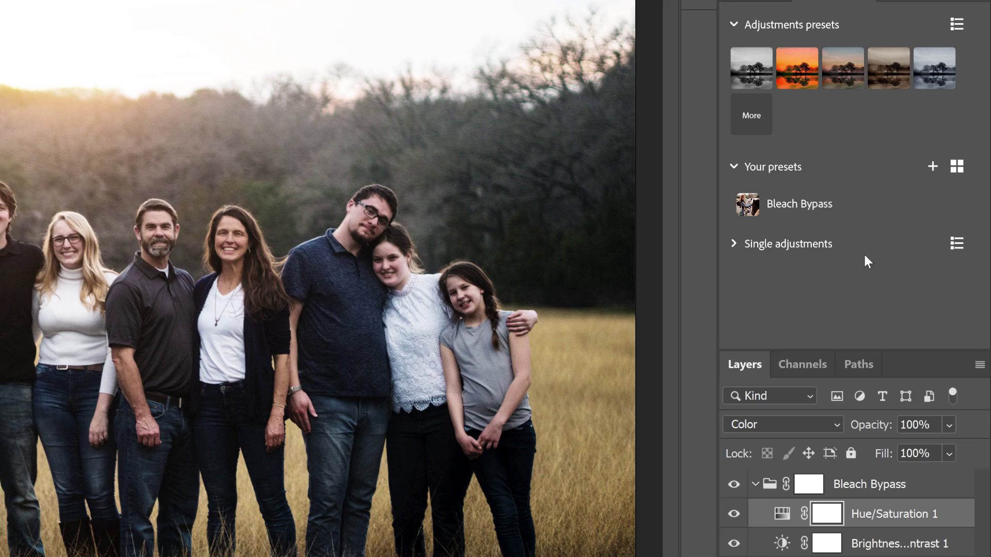
- Export the Bleach Bypass preset as Bleach Bypass.psap to Desktop > Photoshop > Presets
mouse_move(898, 230)
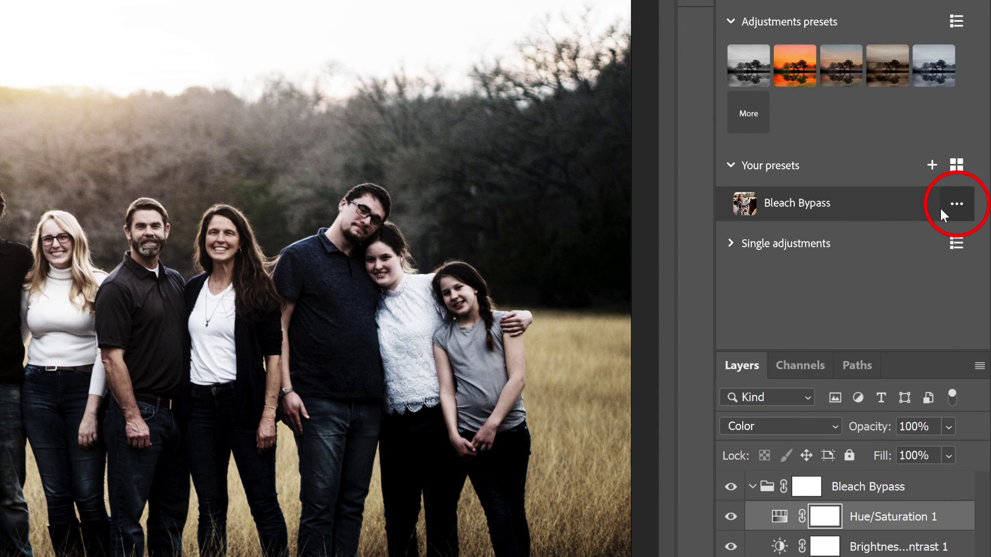
click(956, 204)
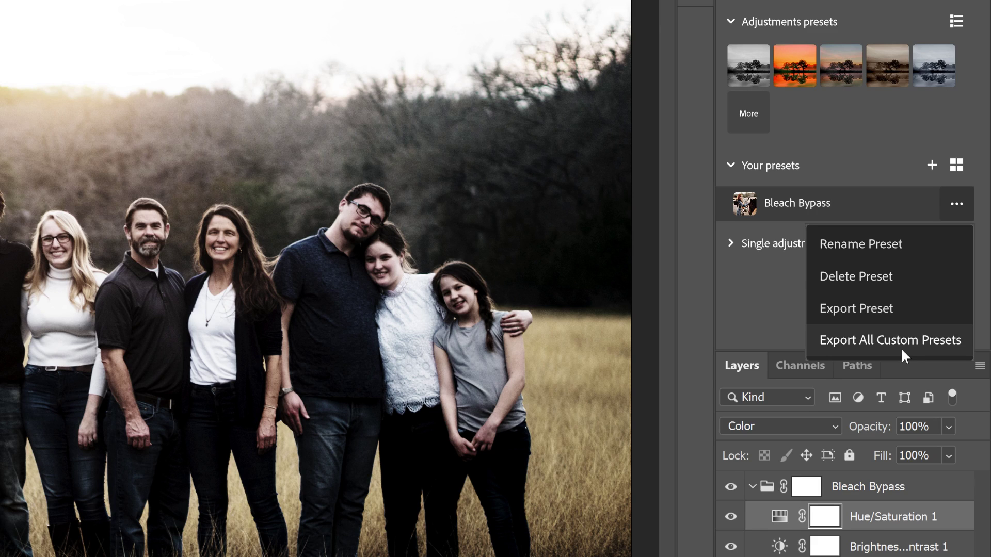
click(909, 308)
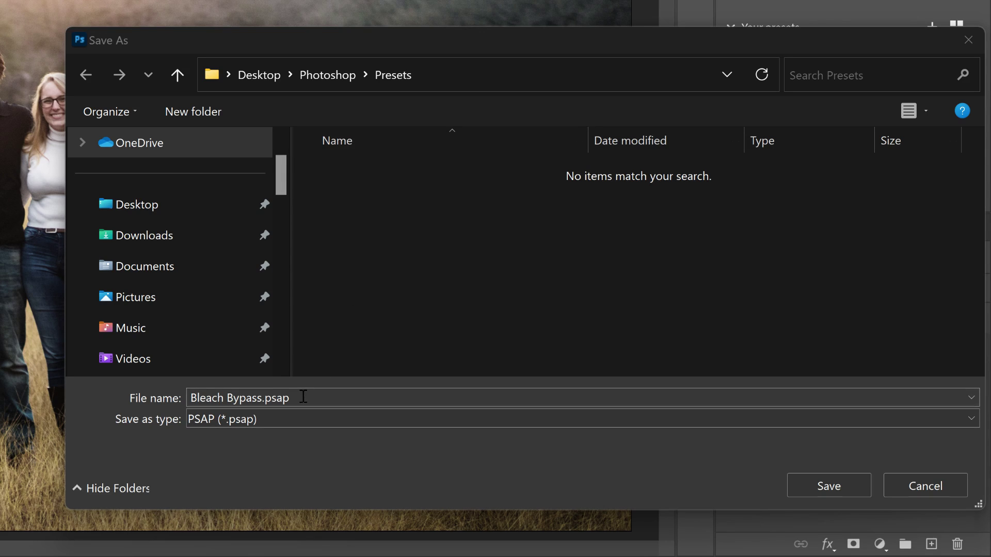
click(854, 487)
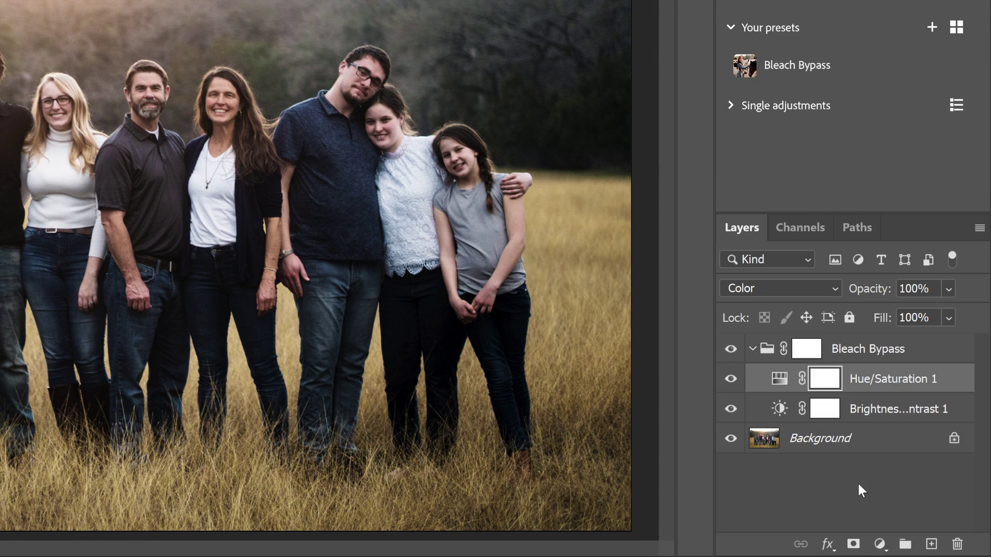
- Trash the Bleach Bypass layer group and delete the Bleach Bypass preset
drag(946, 385, 957, 546)
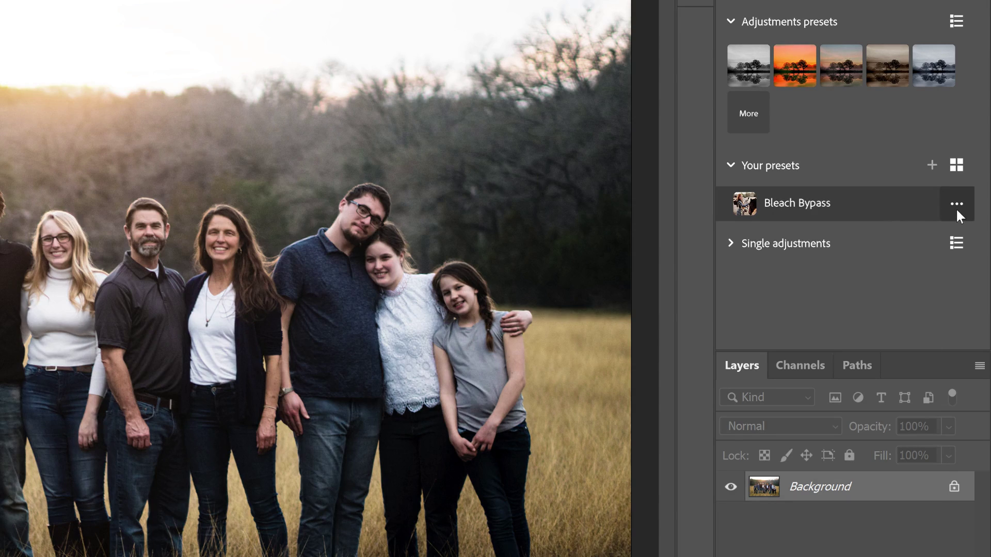
click(956, 207)
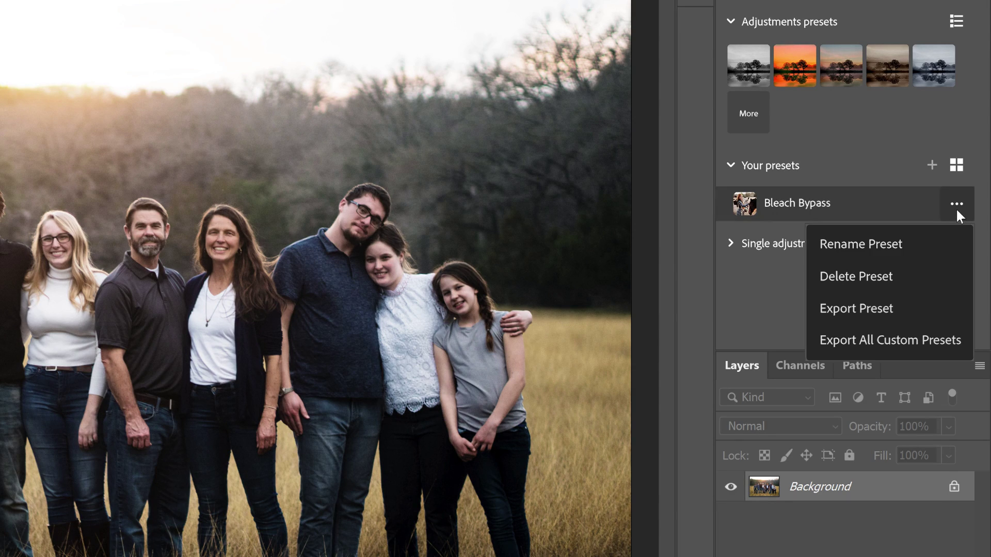
click(909, 274)
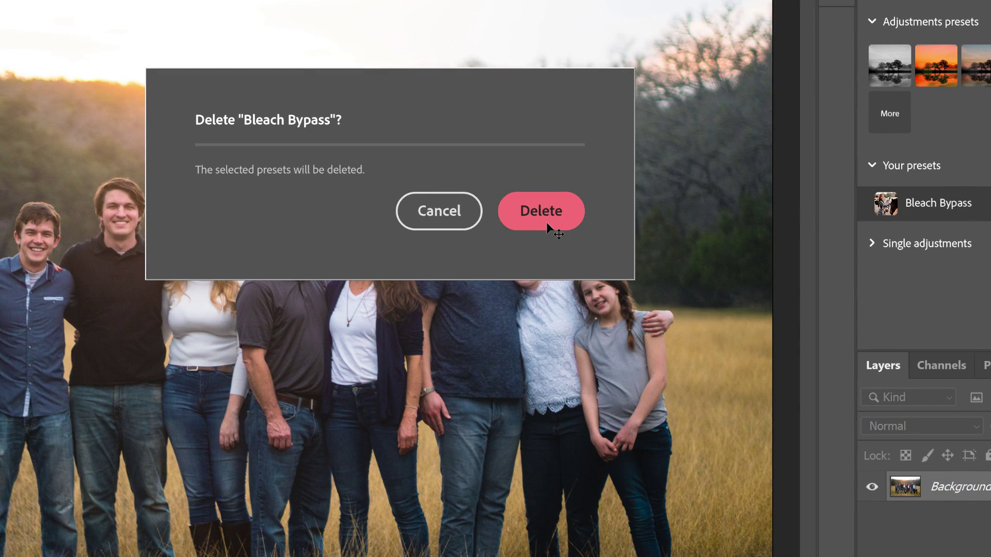
click(546, 222)
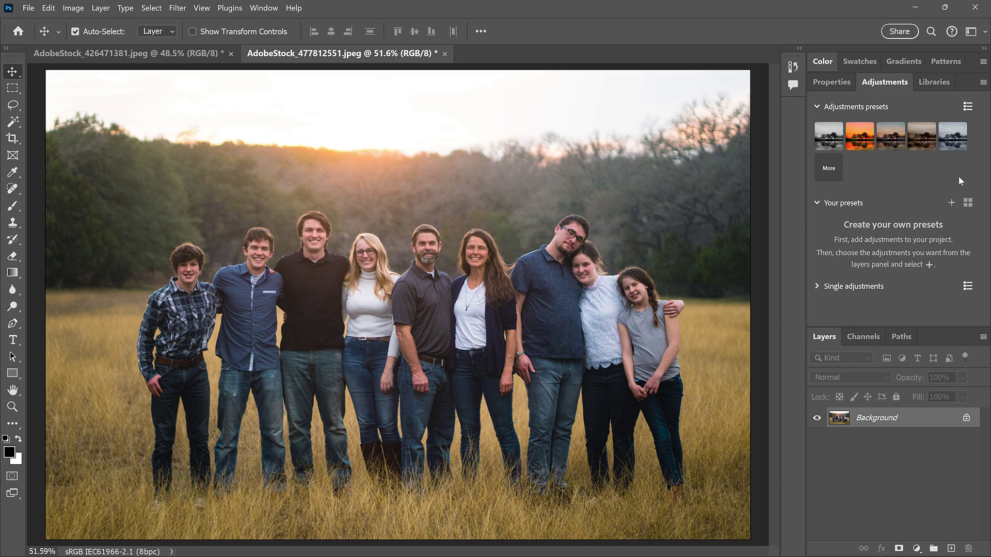
- Import Bleach Bypass.psap via Import Presets and apply it to the family photo
click(982, 84)
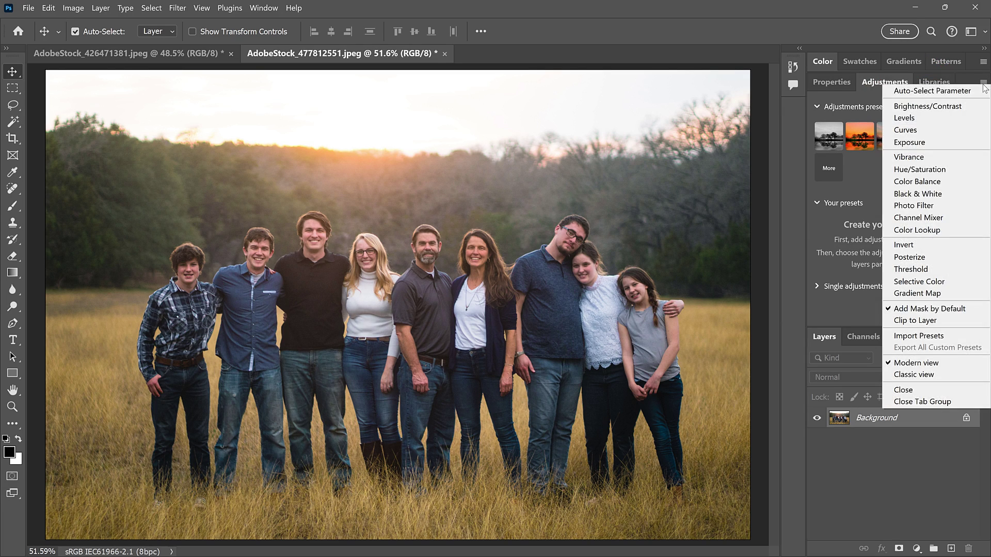
click(952, 336)
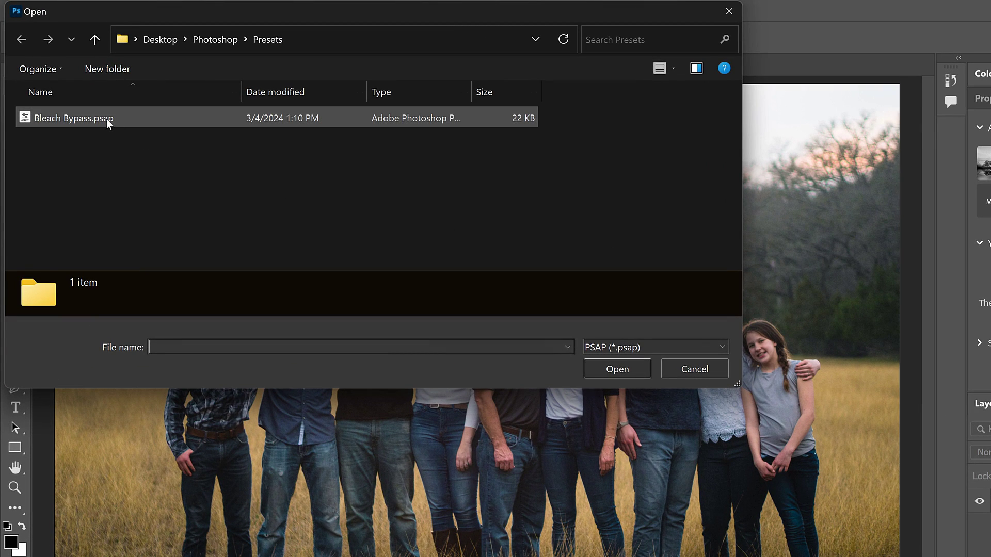
click(106, 118)
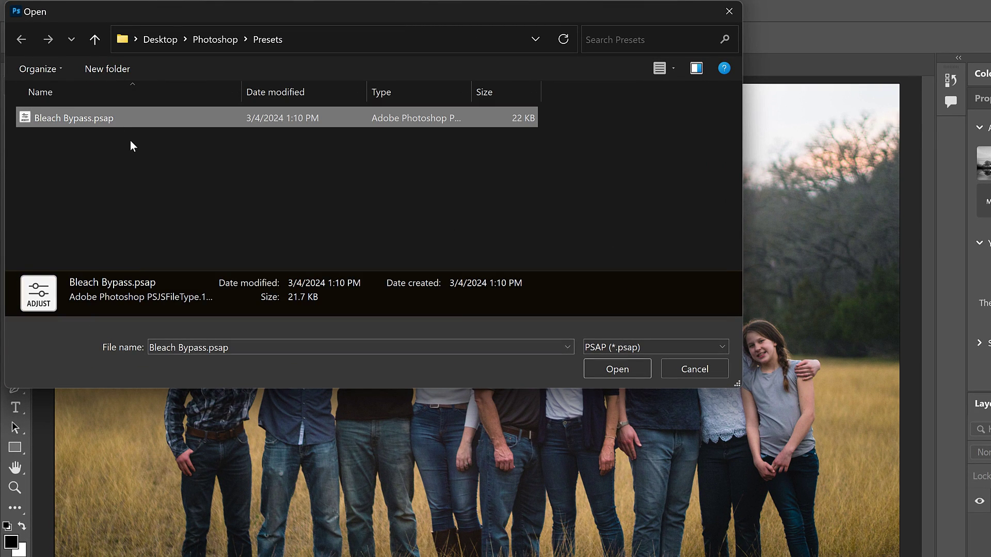
click(640, 367)
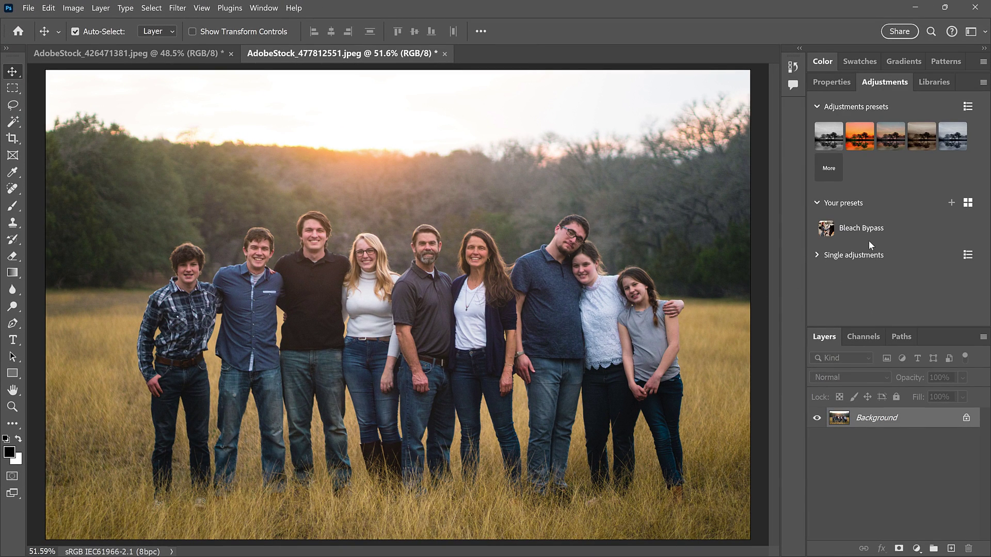
click(857, 233)
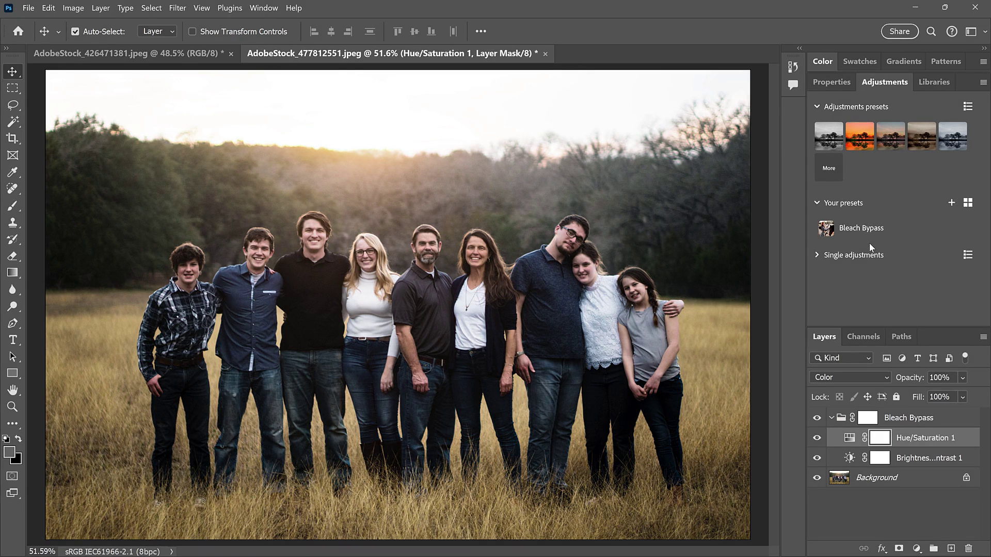